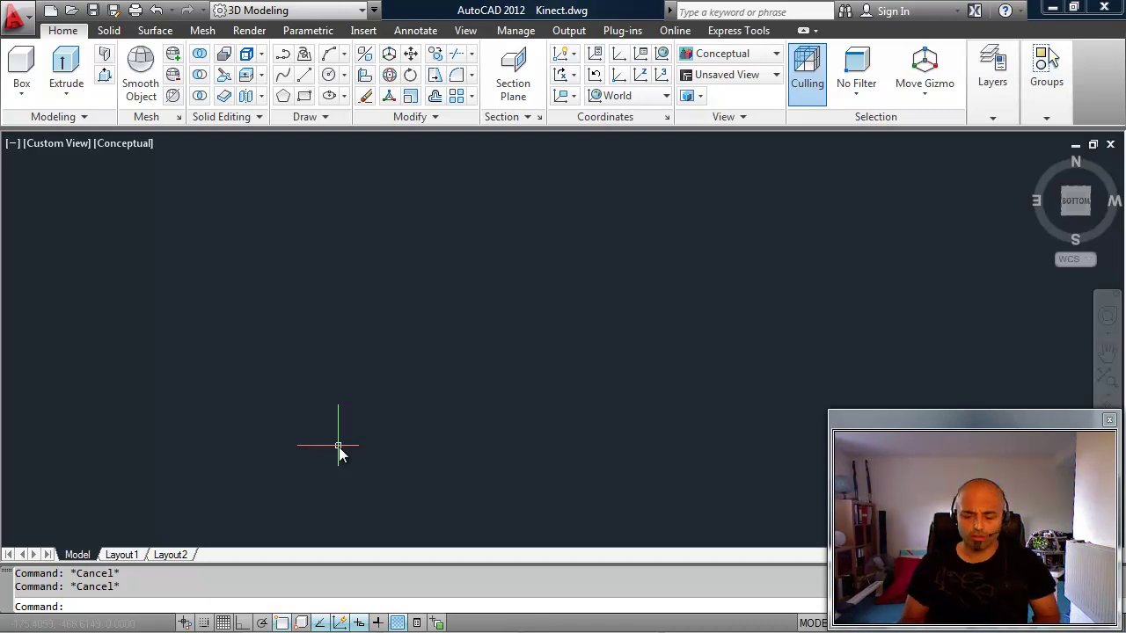
Run KINECT to show a live point cloud of the room and seated person
{"action": "type", "text": "kinect"}
{"action": "key", "text": "Return"}
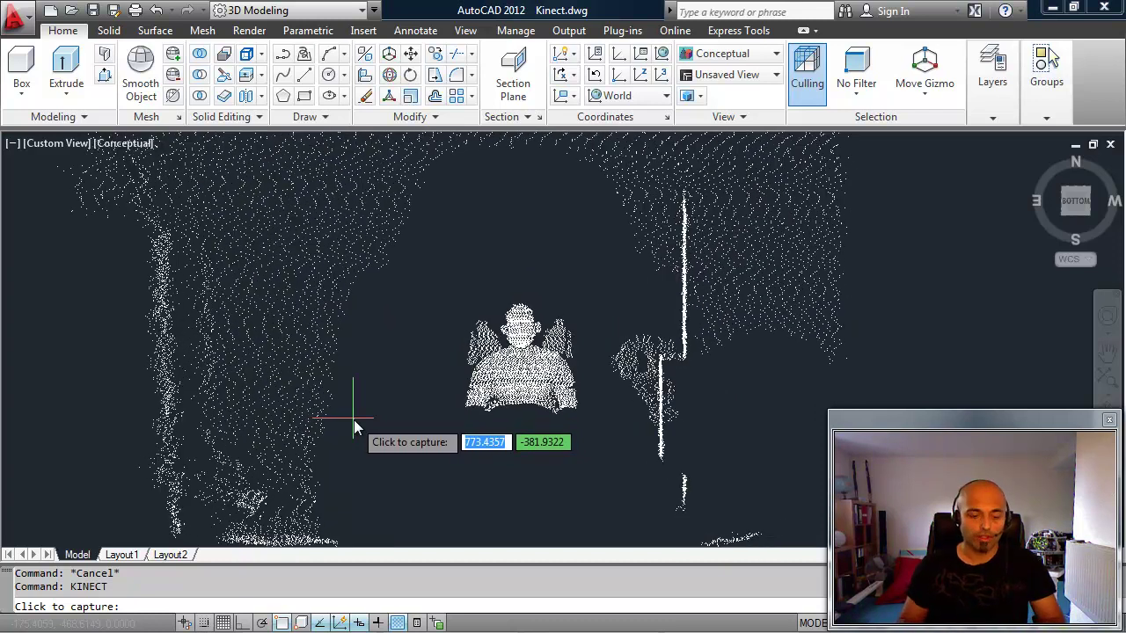
Cancel the live capture and thaw the Bounding layer, undoing a trial orbit
{"action": "key", "text": "Escape"}
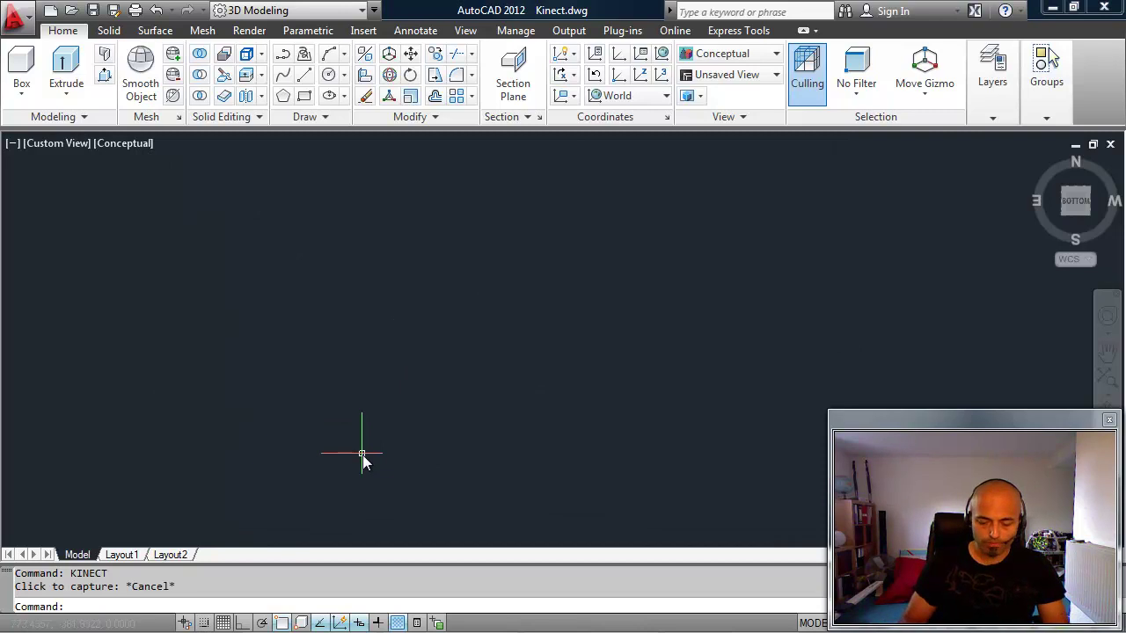
{"action": "type", "text": "layer"}
{"action": "key", "text": "Return"}
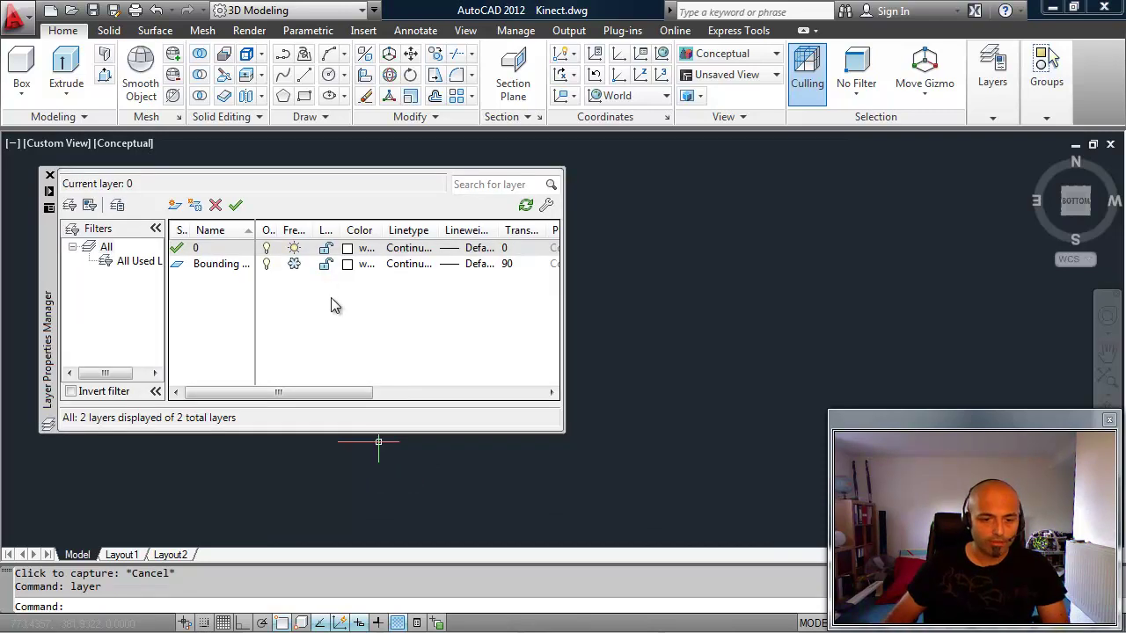
{"action": "left_click", "coordinate": [294, 264]}
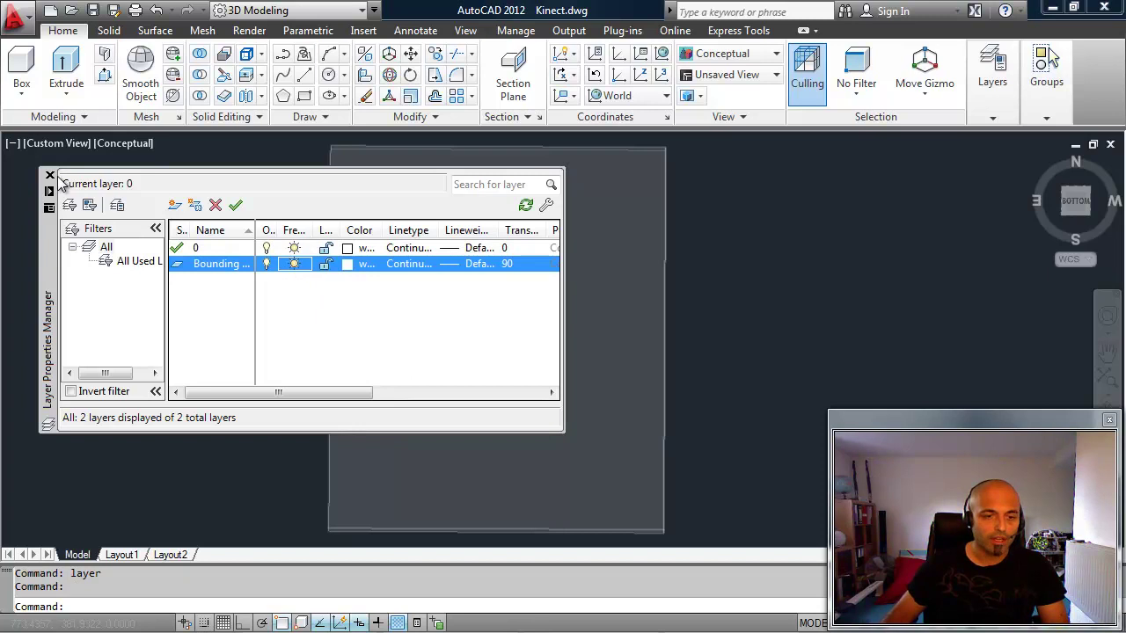
{"action": "left_click", "coordinate": [51, 175]}
{"action": "middle_click_drag", "start_coordinate": [466, 243], "coordinate": [462, 279], "text": "shift"}
{"action": "key", "text": "ctrl+z"}
{"action": "key", "text": "ctrl+z"}
{"action": "key", "text": "ctrl+z"}
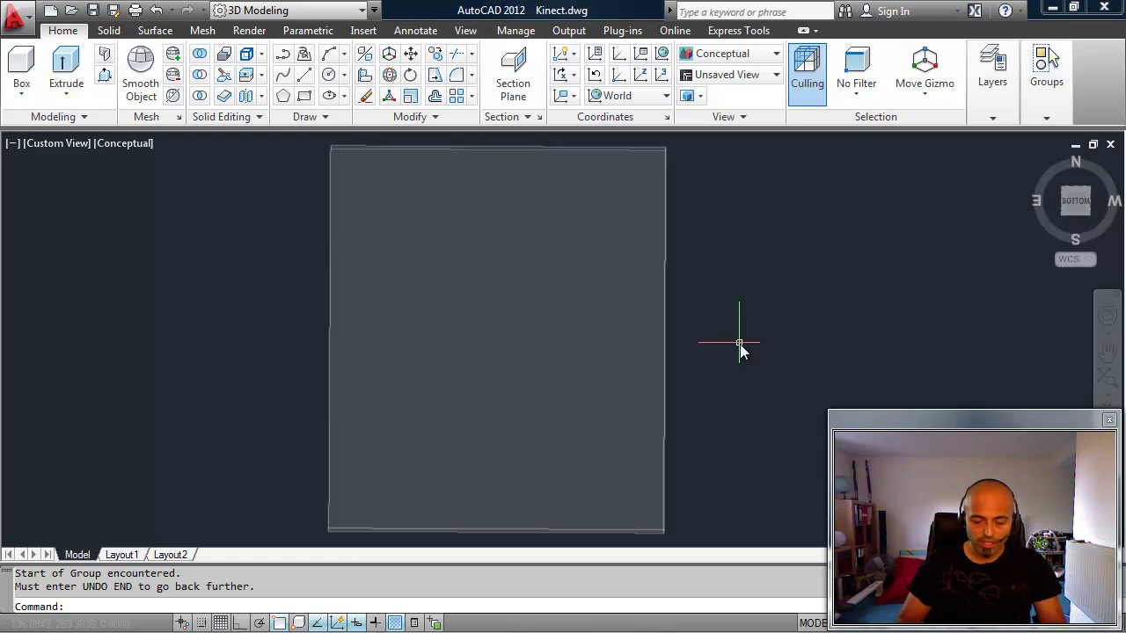
Set the grey box as the Kinect capture bounds with KINBOUNDS
{"action": "type", "text": "KINBOUNDS"}
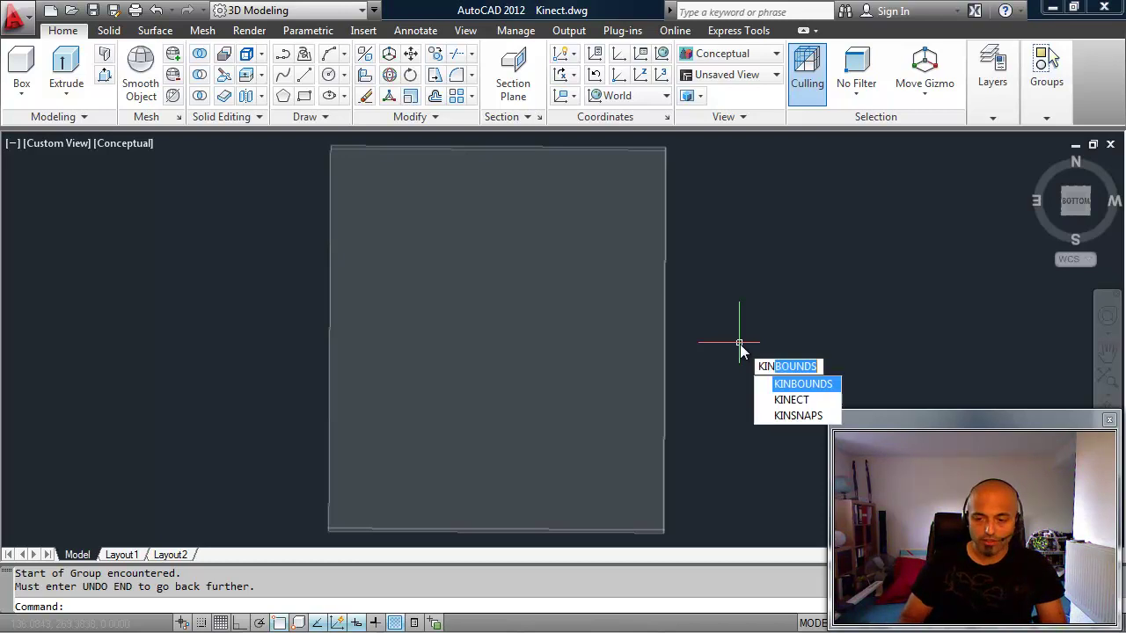
{"action": "key", "text": "Down"}
{"action": "key", "text": "Up"}
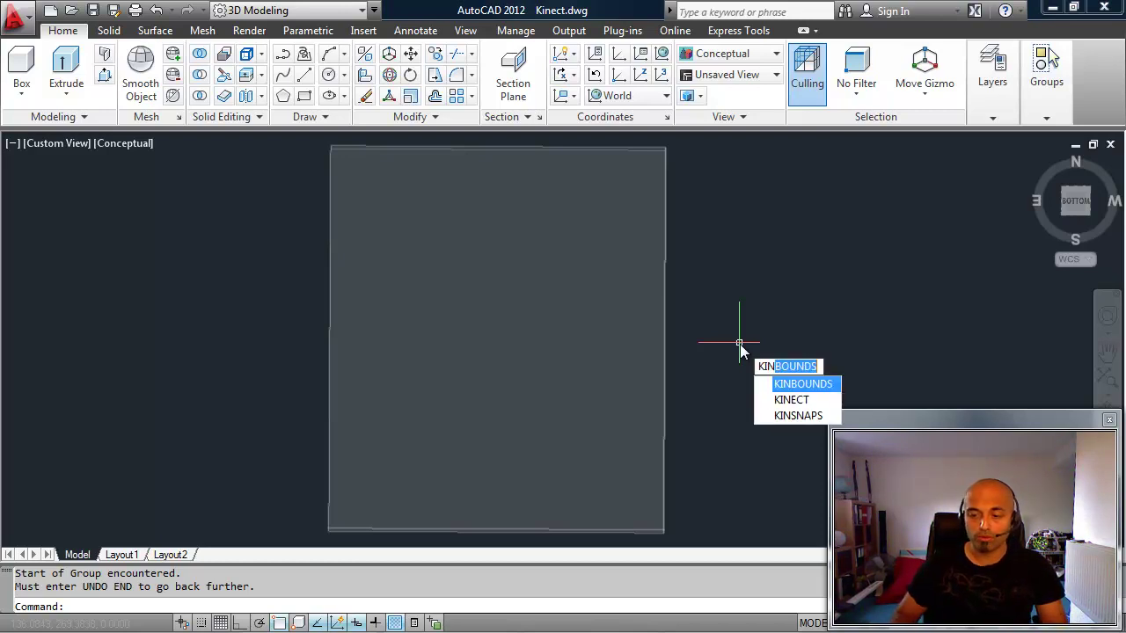
{"action": "key", "text": "Return"}
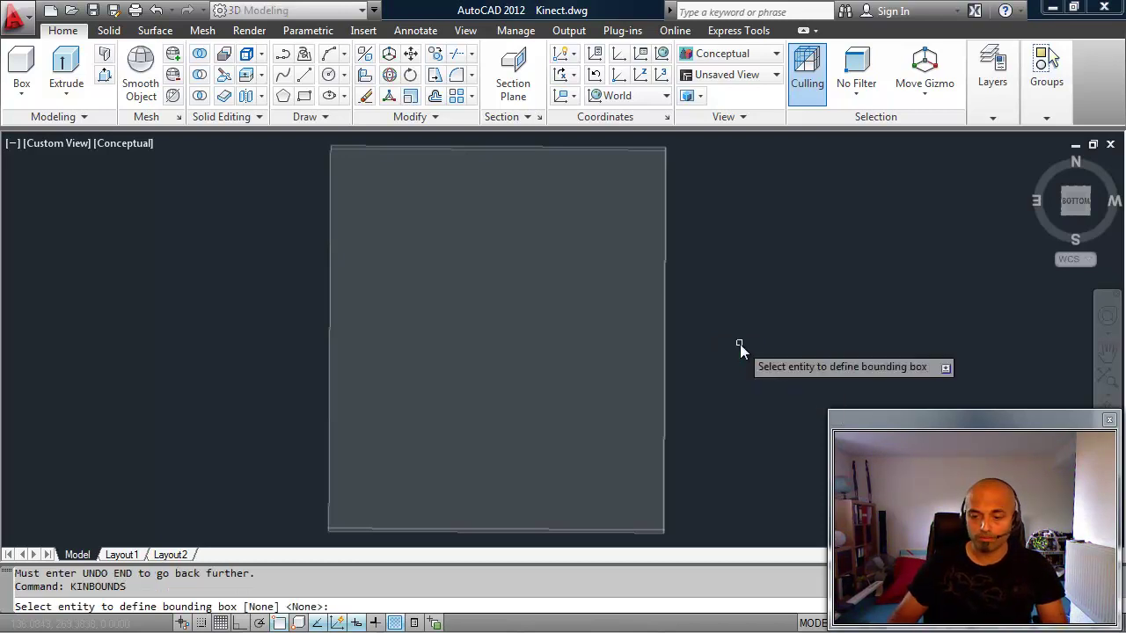
{"action": "left_click", "coordinate": [665, 342]}
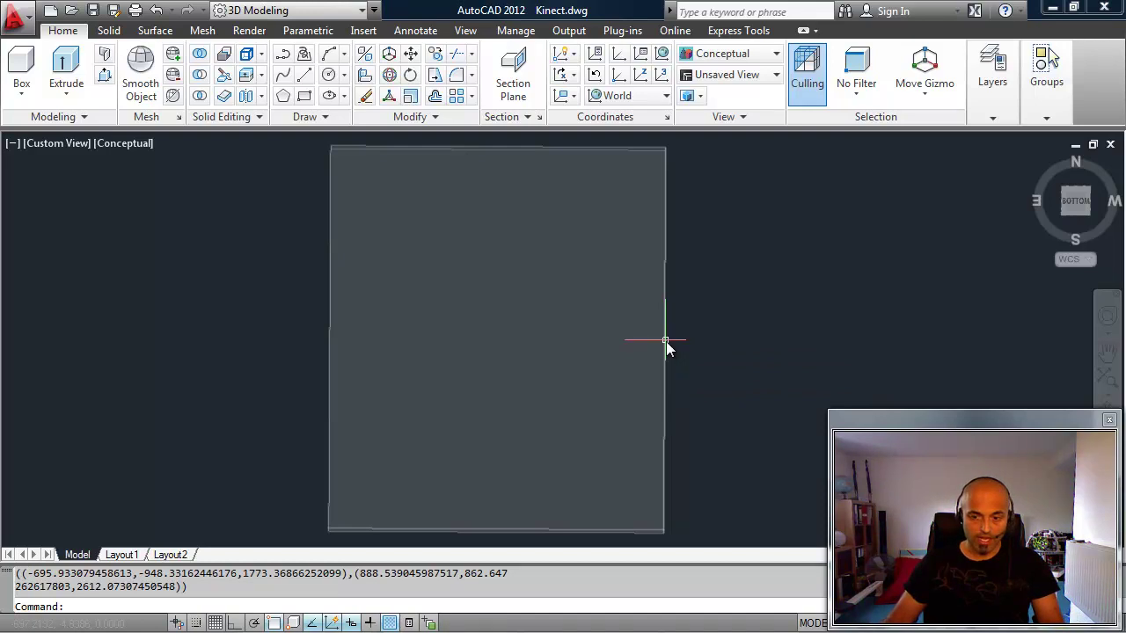
Start the KINSNAPS timed multi-snapshot capture
{"action": "type", "text": "kin"}
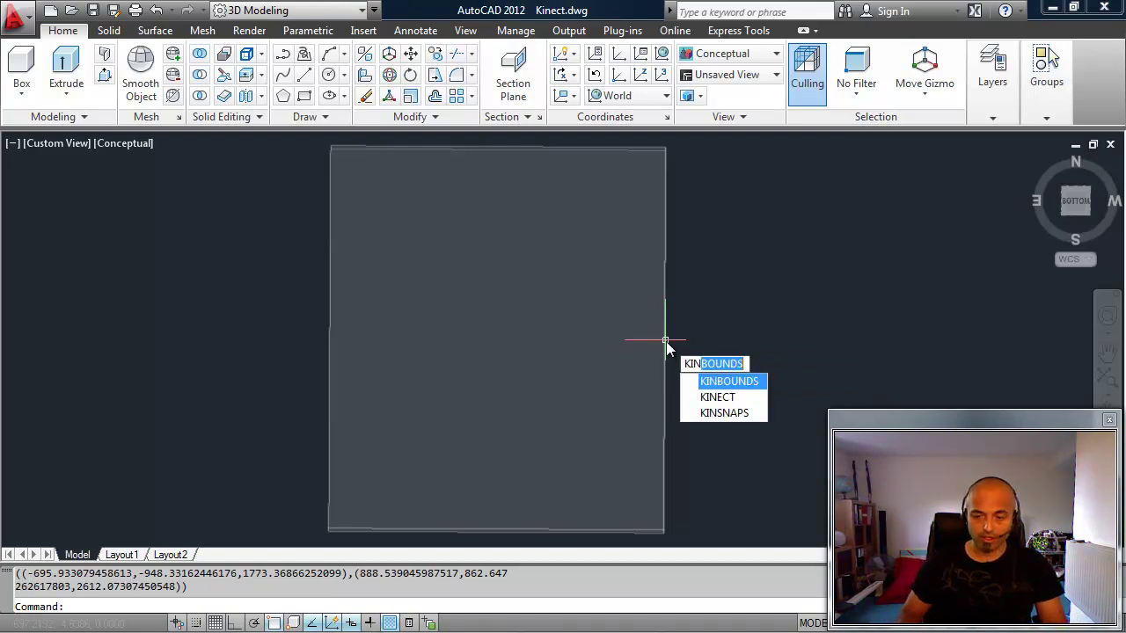
{"action": "key", "text": "Down"}
{"action": "key", "text": "Down"}
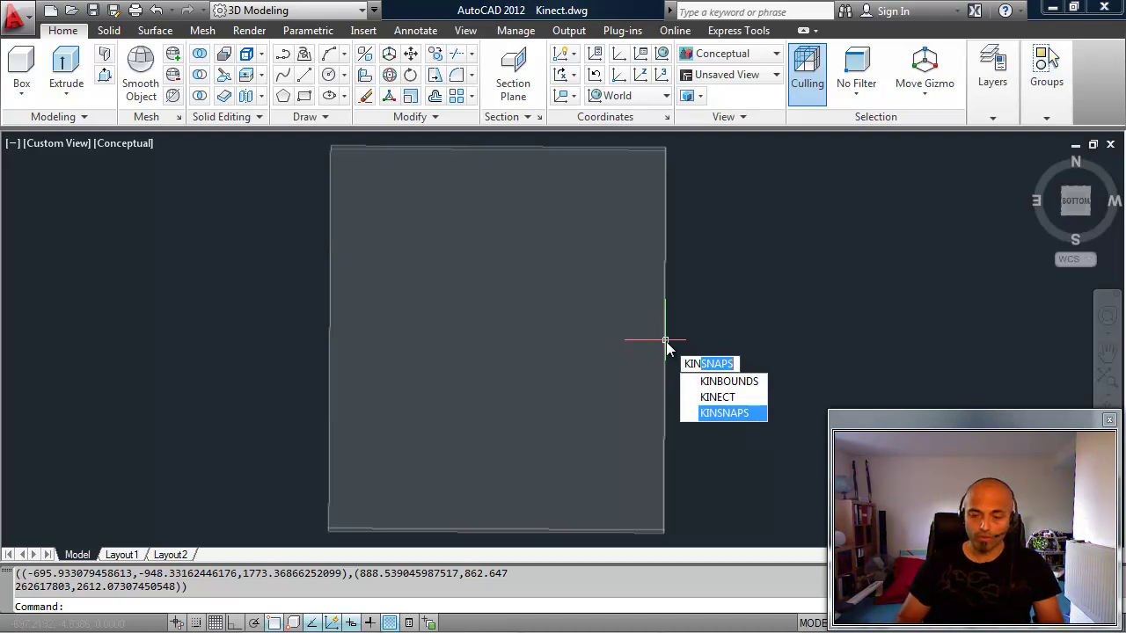
{"action": "key", "text": "Return"}
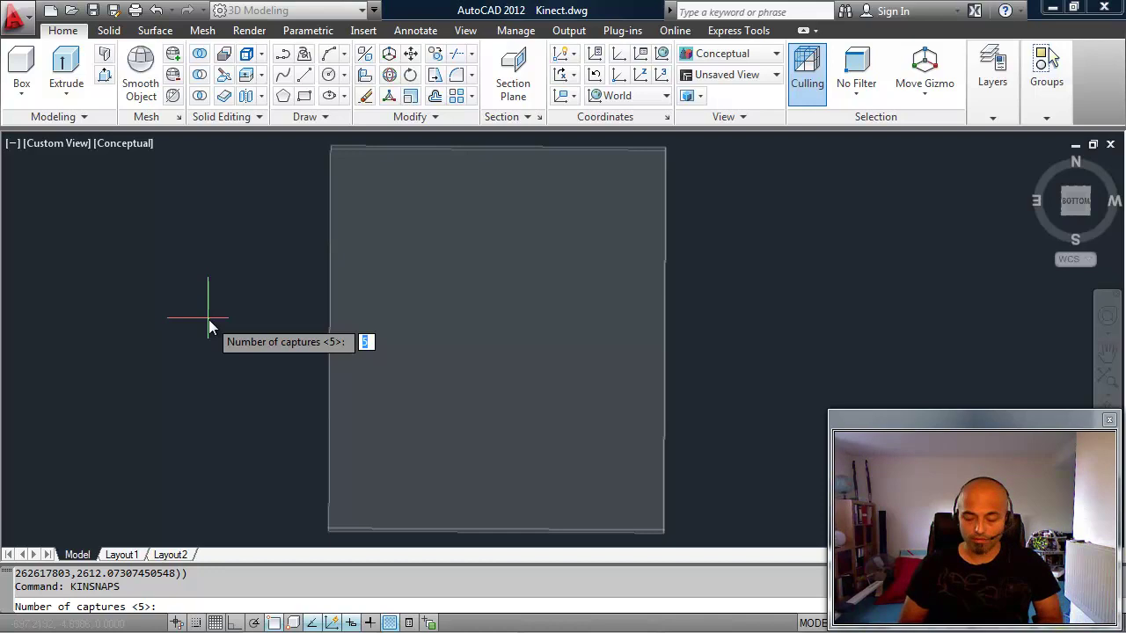
Accept 5 captures with a 5.0000-second delay to begin snapshotting
{"action": "key", "text": "Return"}
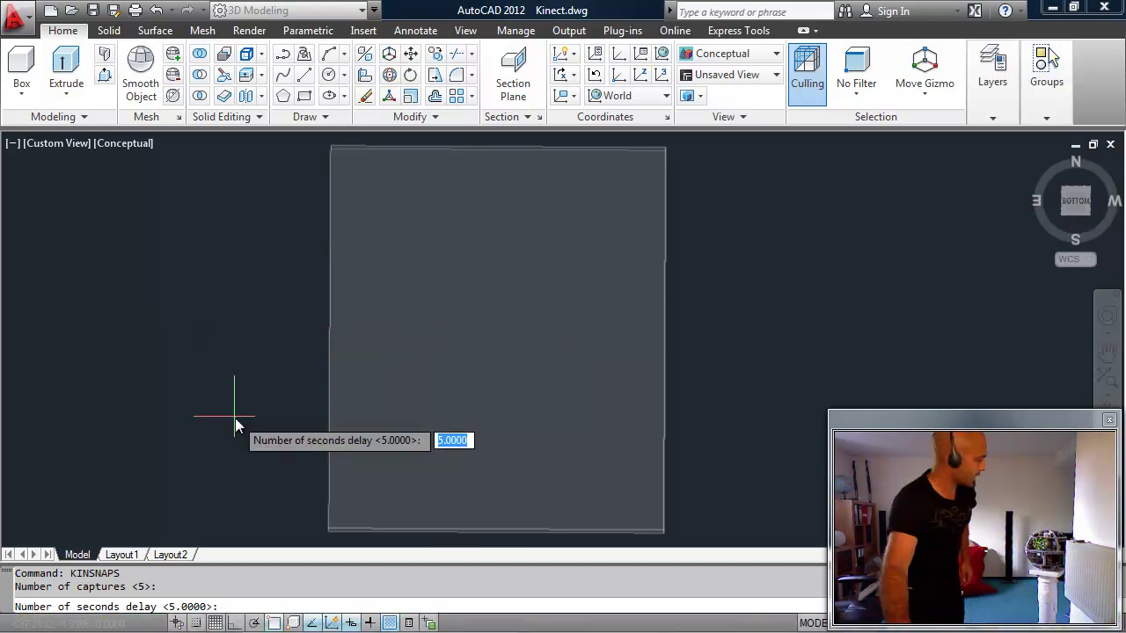
{"action": "key", "text": "Return"}
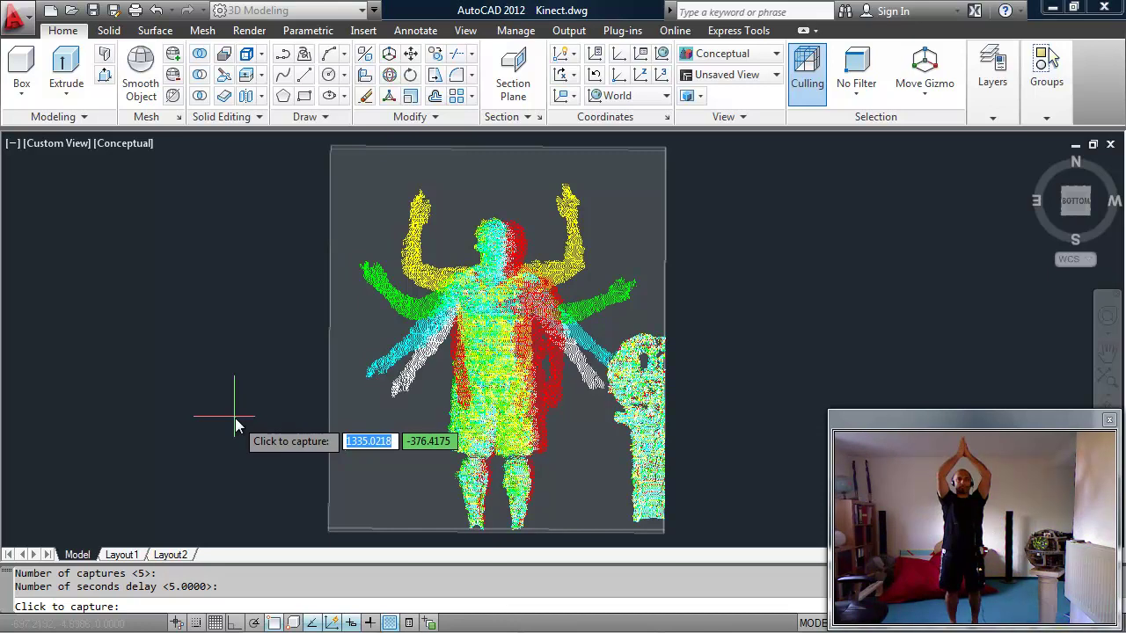
End the capture after the poses, leaving one many-armed point-cloud figure
{"action": "key", "text": "Escape"}
{"action": "key", "text": "Escape"}
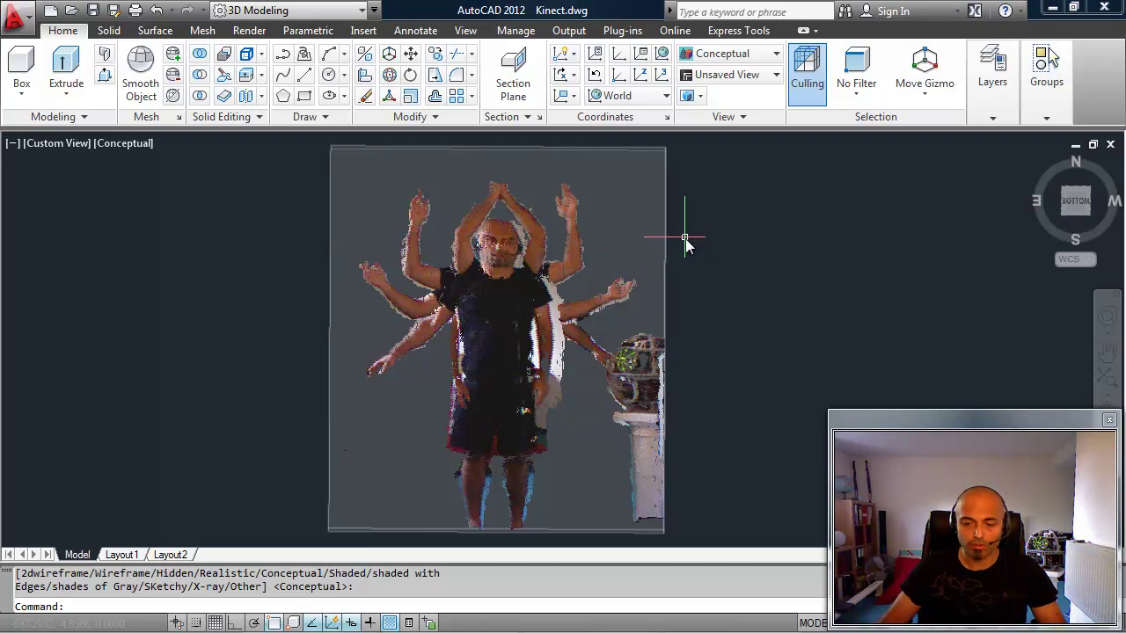
Freeze the Bounding layer in Layer Properties so only the coloured figure remains
{"action": "mouse_move", "coordinate": [685, 237]}
{"action": "middle_mouse_down", "text": "shift"}
{"action": "mouse_move", "coordinate": [686, 411]}
{"action": "mouse_move", "coordinate": [674, 294]}
{"action": "mouse_move", "coordinate": [684, 219]}
{"action": "middle_mouse_up", "text": "shift"}
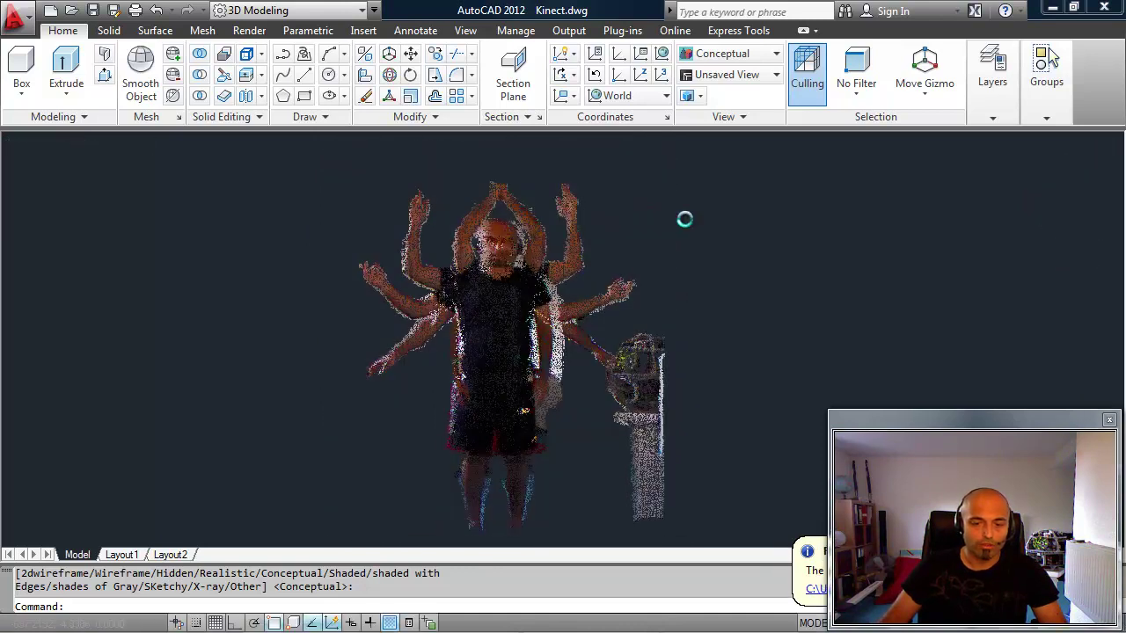
{"action": "type", "text": "layer"}
{"action": "key", "text": "Return"}
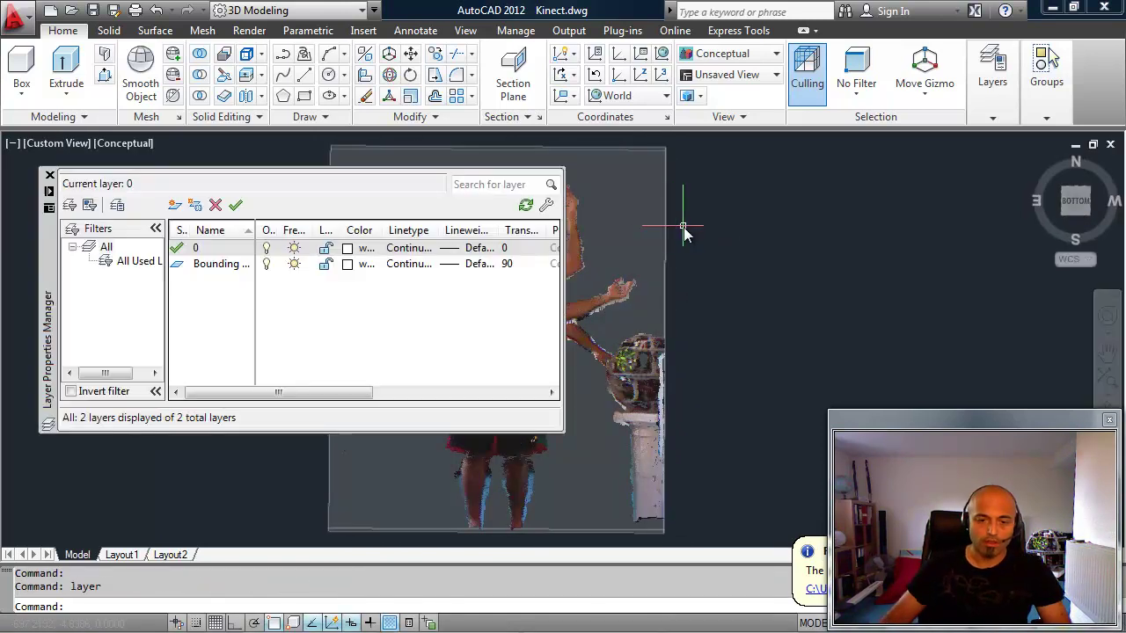
{"action": "left_click", "coordinate": [297, 266]}
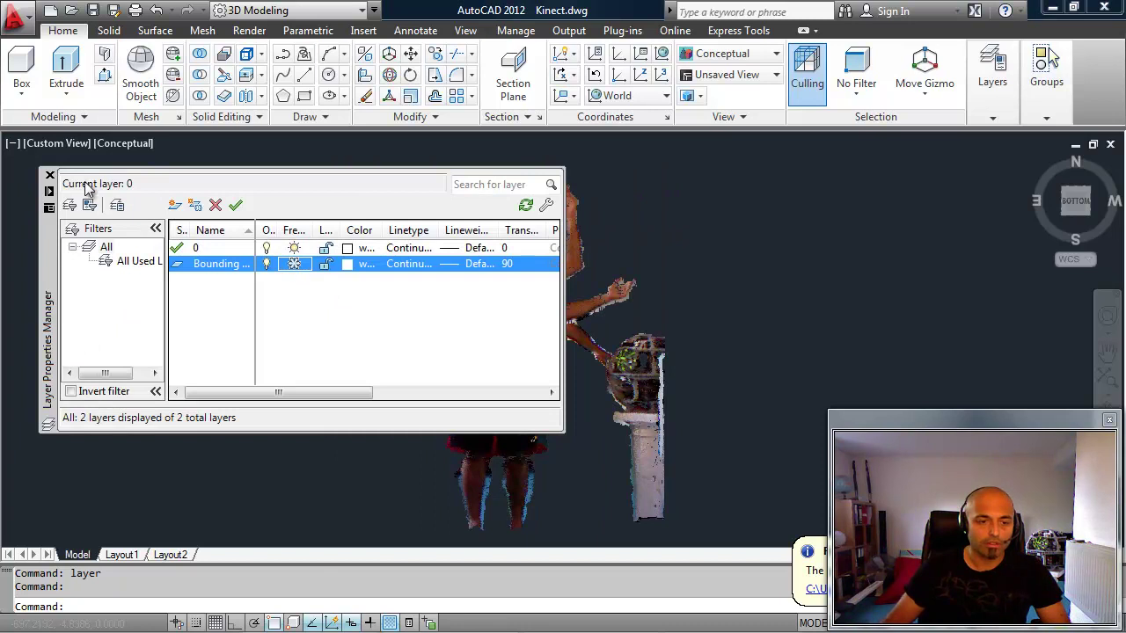
{"action": "left_click", "coordinate": [49, 176]}
{"action": "scroll", "coordinate": [531, 433], "scroll_direction": "up", "scroll_amount": 1}
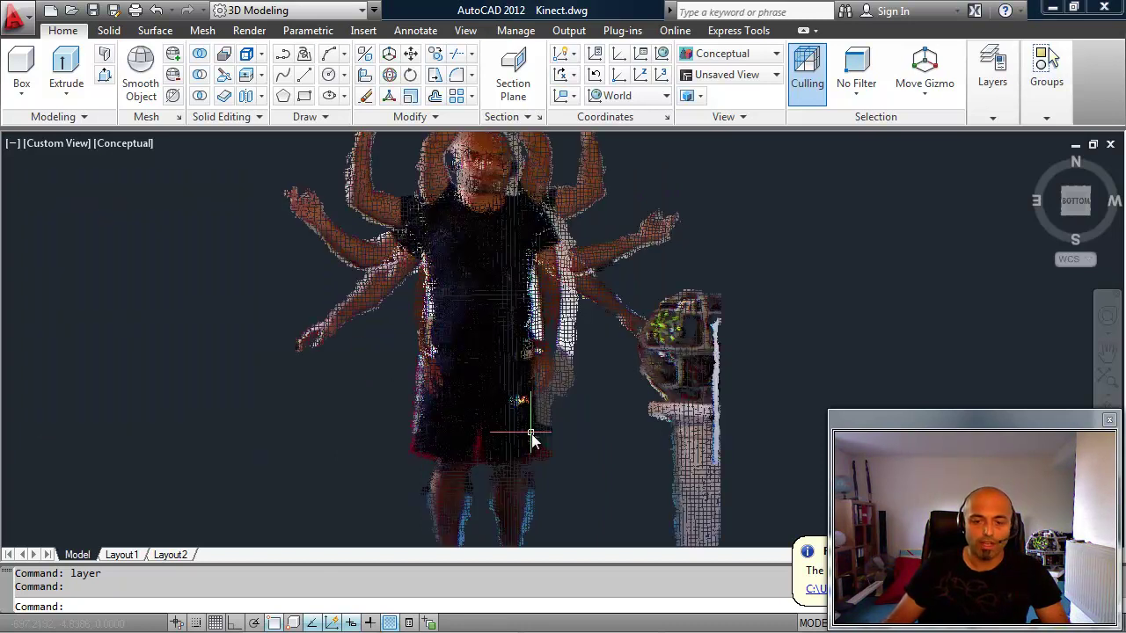
{"action": "scroll", "coordinate": [595, 306], "scroll_direction": "down", "scroll_amount": 1}
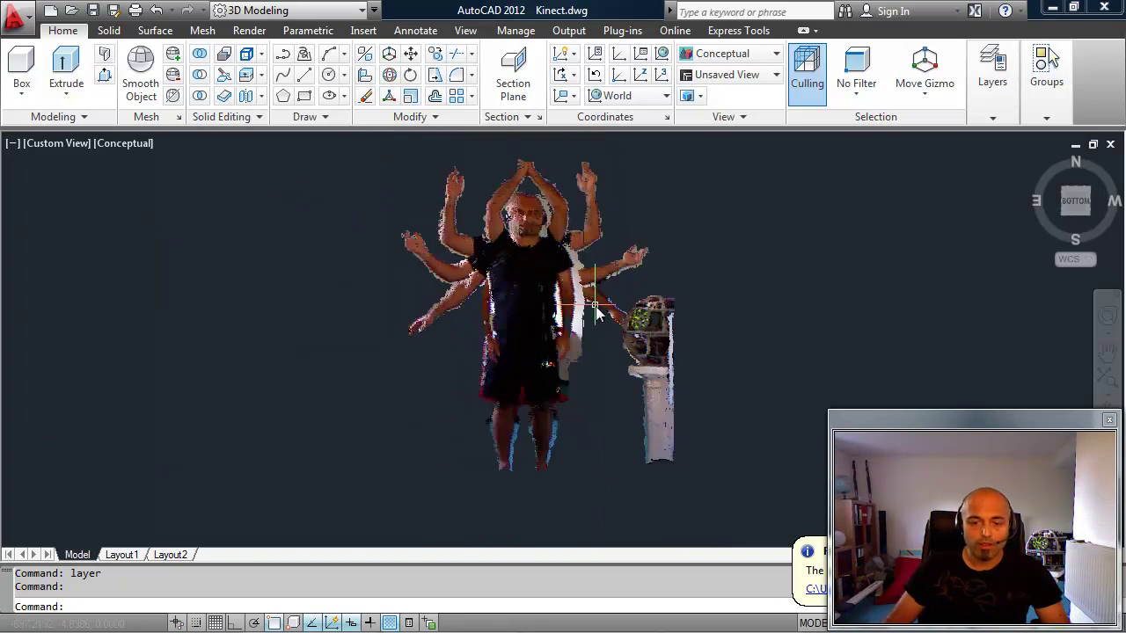
{"action": "middle_click_drag", "start_coordinate": [591, 306], "coordinate": [522, 354]}
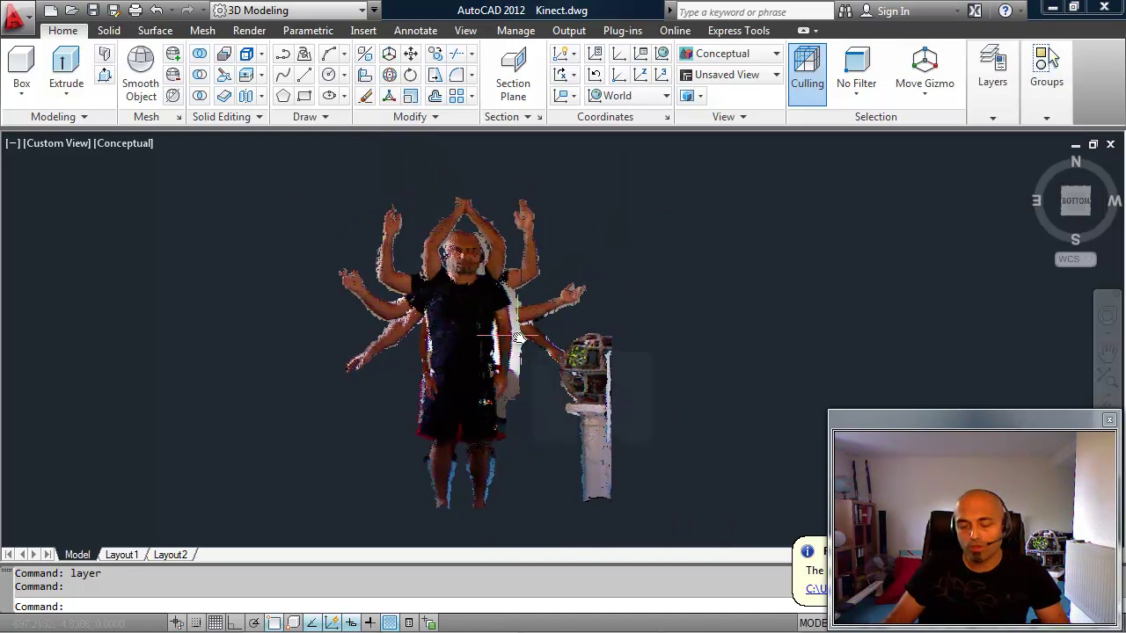
{"action": "scroll", "coordinate": [517, 331], "scroll_direction": "up", "scroll_amount": 1}
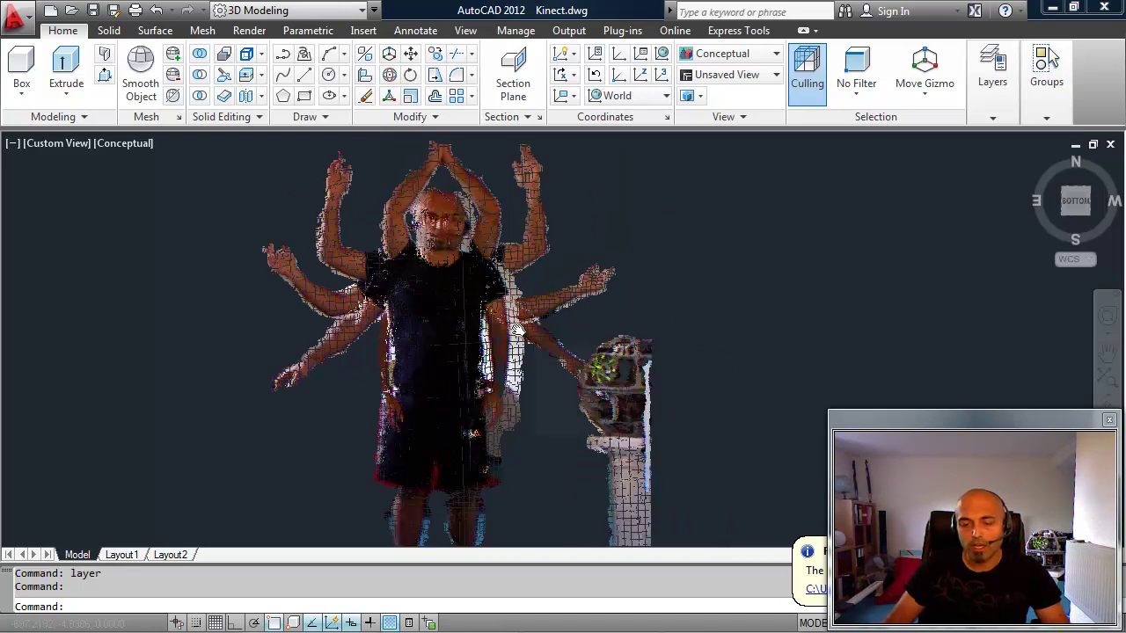
{"action": "mouse_move", "coordinate": [519, 331]}
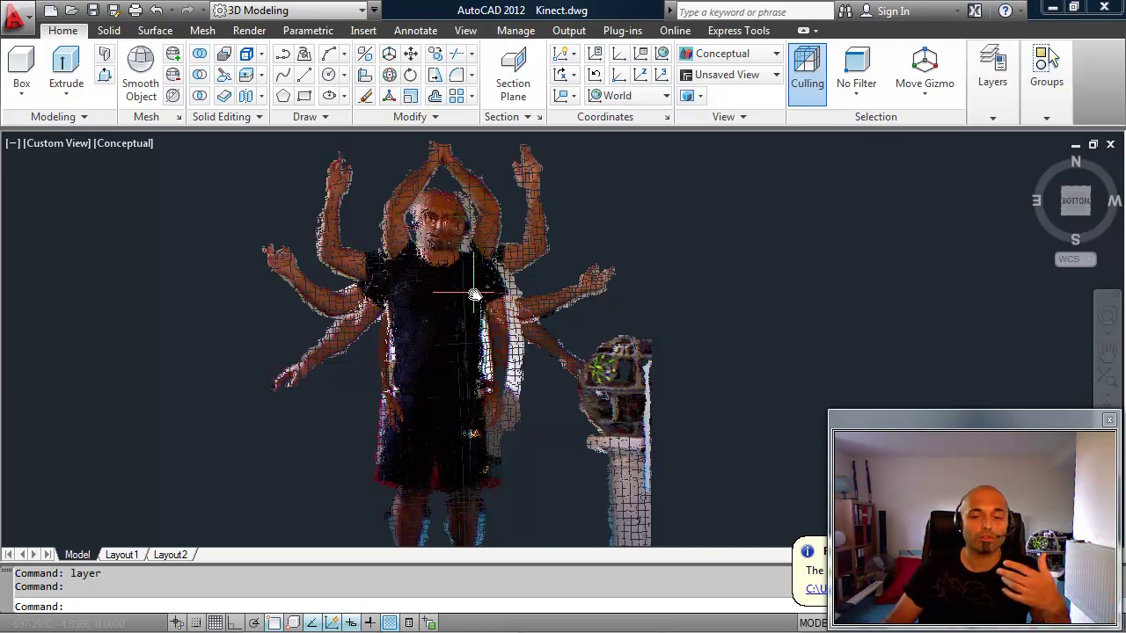
{"action": "mouse_move", "coordinate": [477, 285]}
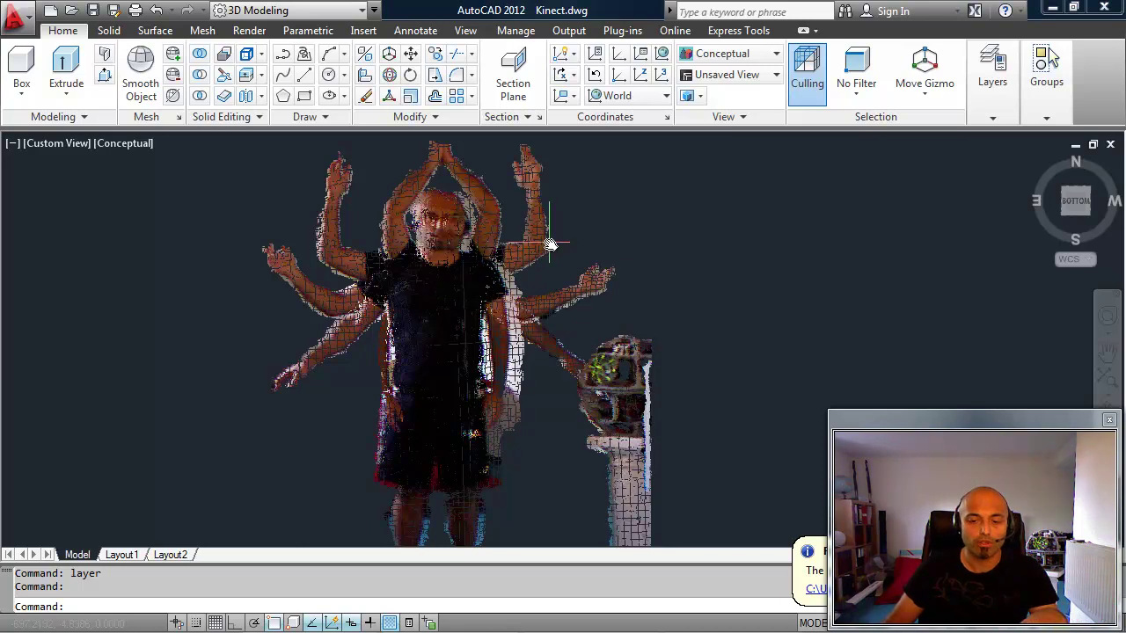
{"action": "mouse_move", "coordinate": [550, 244]}
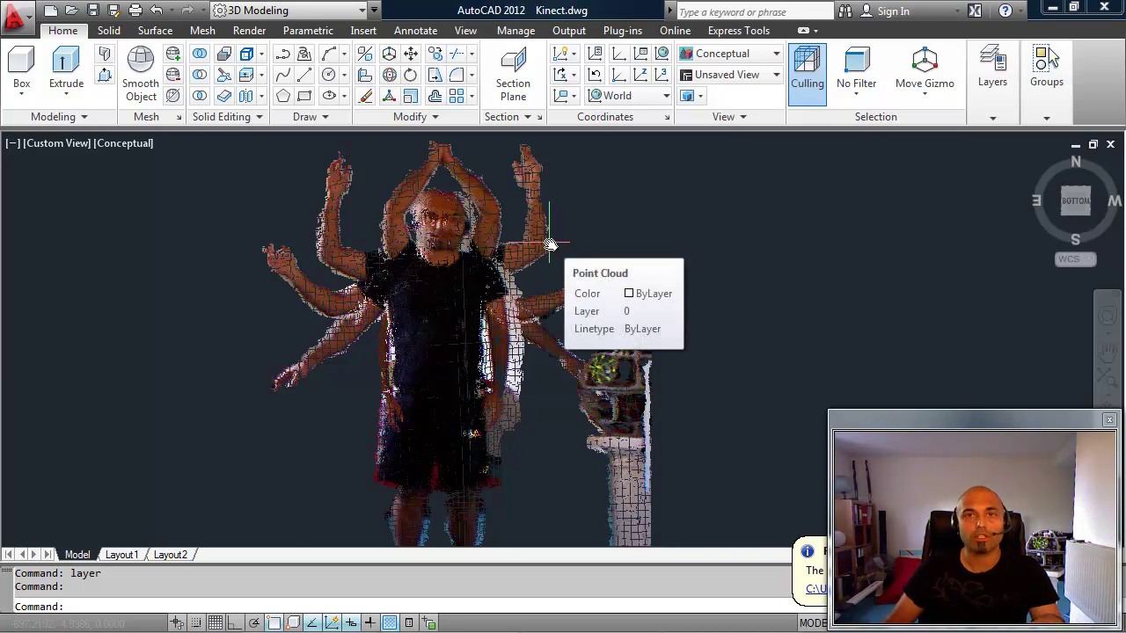